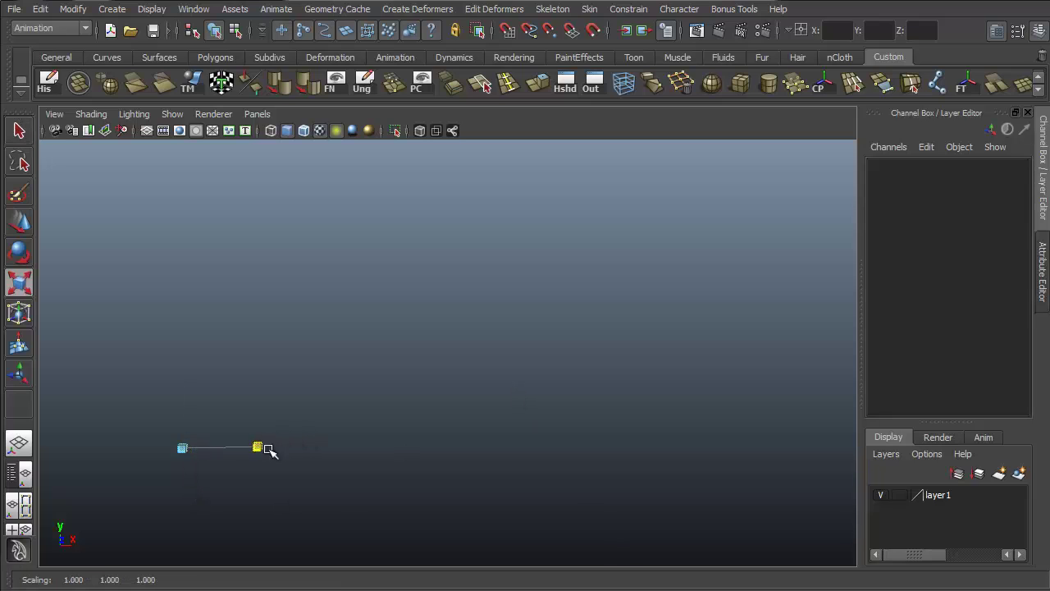
Rotate the Maya Toolbelt title text so the word Maya faces the camera
mouse_move(623, 448)
left_mouse_down("alt")
mouse_move(629, 476)
mouse_move(649, 436)
mouse_move(504, 422)
left_mouse_up("alt")
key("e")
middle_click_drag(503, 421, 589, 332, "alt")
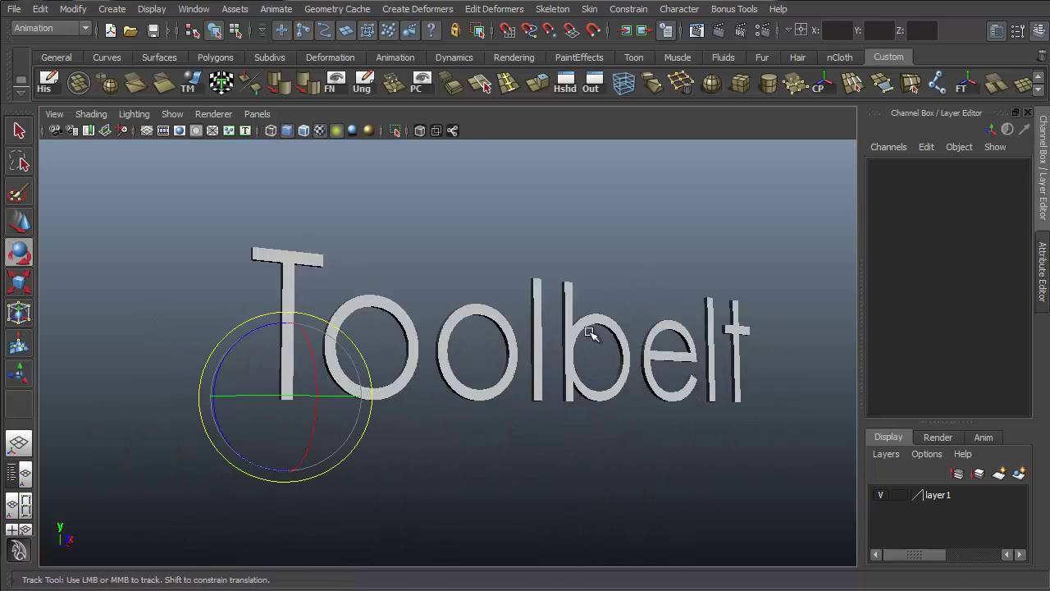
mouse_move(555, 380)
left_mouse_down("alt")
mouse_move(235, 440)
mouse_move(473, 305)
mouse_move(539, 293)
mouse_move(435, 323)
left_mouse_up("alt")
Move the title text's pivot up to the letter M, then return to selection
key("w")
key("Insert")
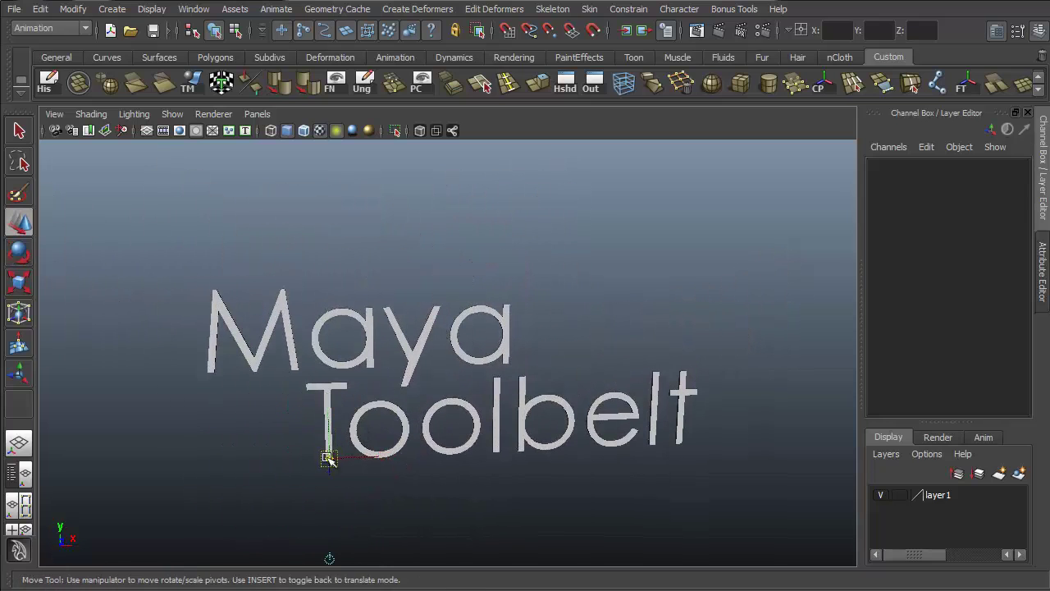
mouse_move(328, 457)
left_mouse_down()
mouse_move(251, 300)
mouse_move(251, 249)
left_mouse_up()
key("Insert")
key("q")
mouse_move(330, 172)
left_mouse_down("alt")
mouse_move(625, 379)
mouse_move(686, 356)
mouse_move(694, 309)
left_mouse_up("alt")
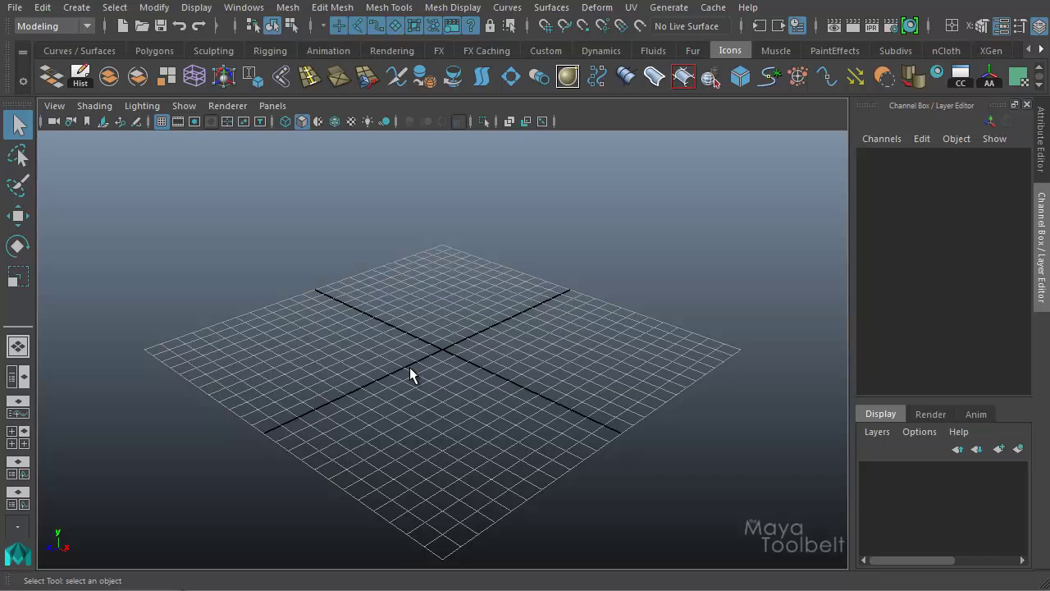
left_click(57, 26)
left_click(52, 76)
left_click(448, 10)
left_click(486, 131)
left_click_drag(572, 121, 420, 27)
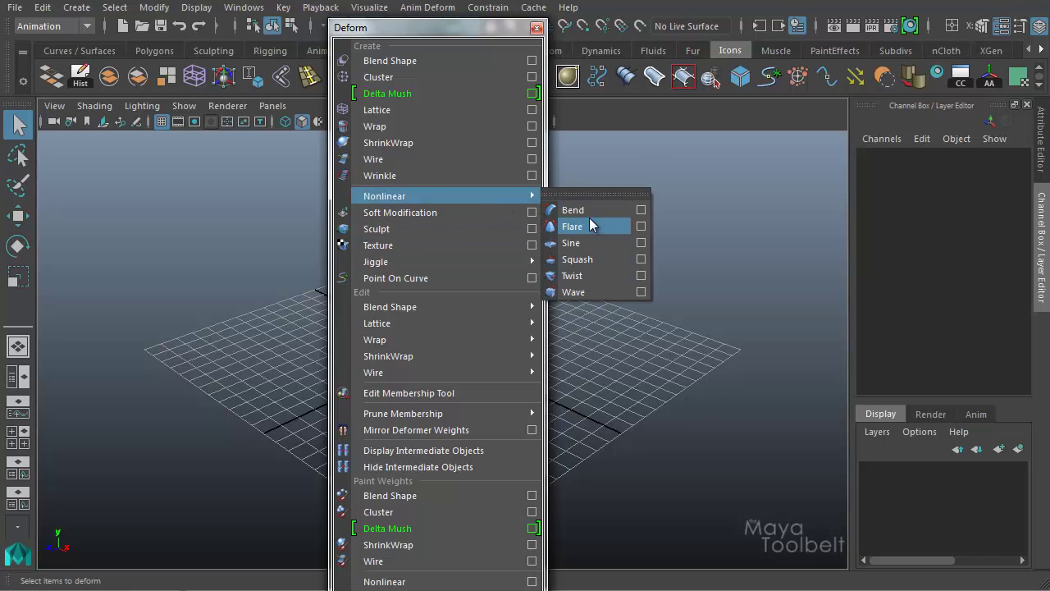
left_click(536, 29)
left_click(88, 25)
left_click(58, 44)
Show the Deform menu's Nonlinear submenu with Flare listed
left_click(601, 10)
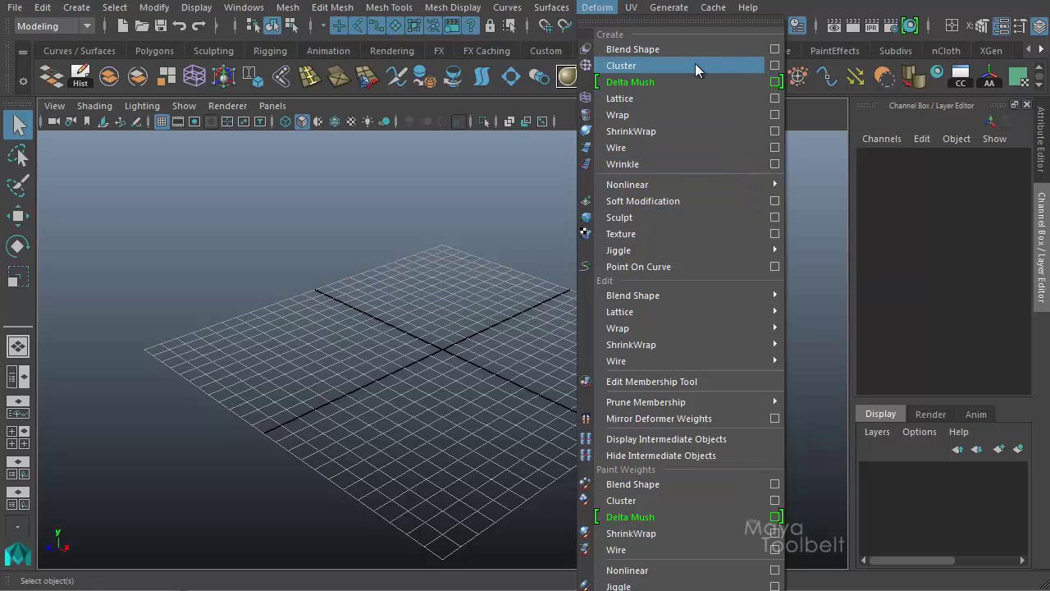
mouse_move(626, 184)
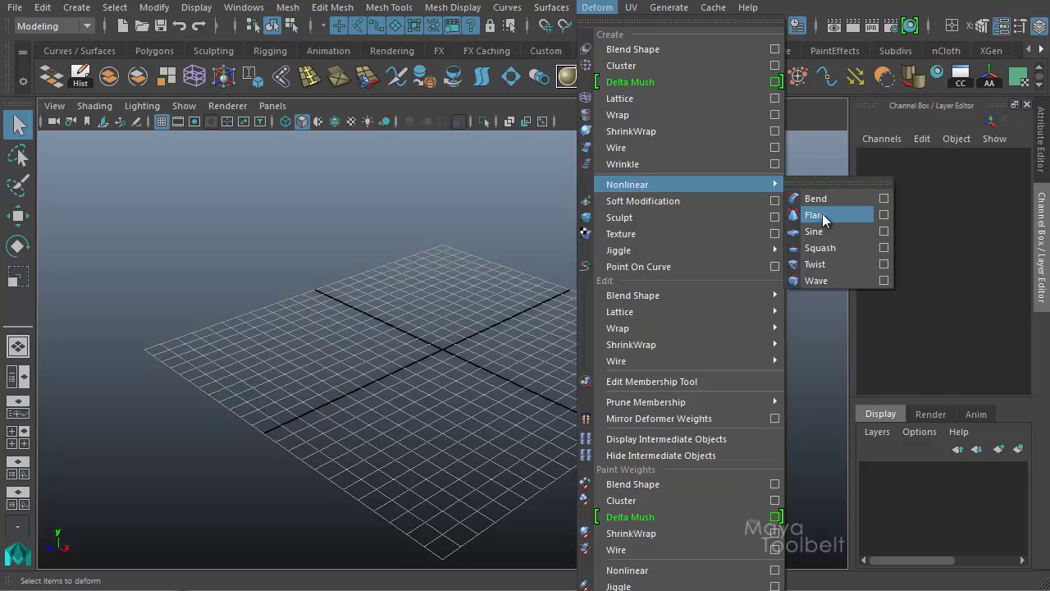
Tear off the Nonlinear deformer menu as a floating panel, then add a polygon sphere at grid centre
left_click(833, 187)
left_click_drag(837, 173, 103, 145)
left_click(78, 8)
left_click(310, 80)
left_click_drag(457, 364, 537, 414)
left_click(502, 394)
key("f")
Reset the Flare options to defaults and create a flare deformer on the sphere
left_click(149, 181)
left_click_drag(388, 315, 369, 140)
left_click(298, 153)
left_click(318, 180)
left_click(361, 416)
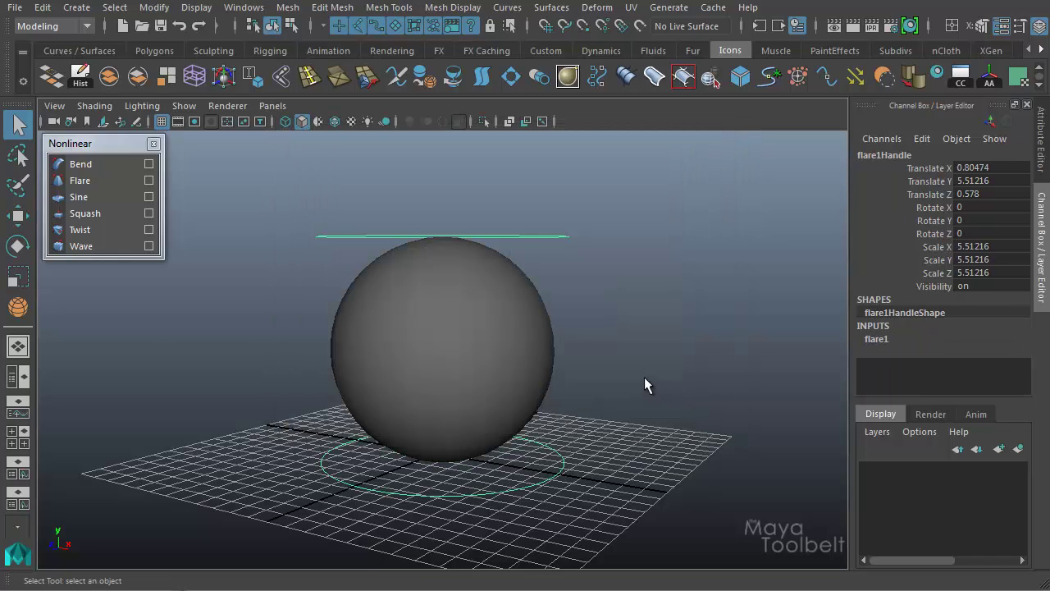
mouse_move(647, 363)
left_mouse_down("alt")
mouse_move(645, 375)
mouse_move(581, 377)
mouse_move(482, 361)
mouse_move(637, 364)
mouse_move(585, 347)
mouse_move(553, 403)
mouse_move(675, 387)
mouse_move(658, 359)
mouse_move(493, 388)
mouse_move(475, 403)
mouse_move(492, 391)
left_mouse_up("alt")
Expand flare1's attributes in the Channel Box and compare them with the Flare options dialog
left_click(876, 339)
left_click_drag(1027, 275, 1035, 332)
left_click(153, 181)
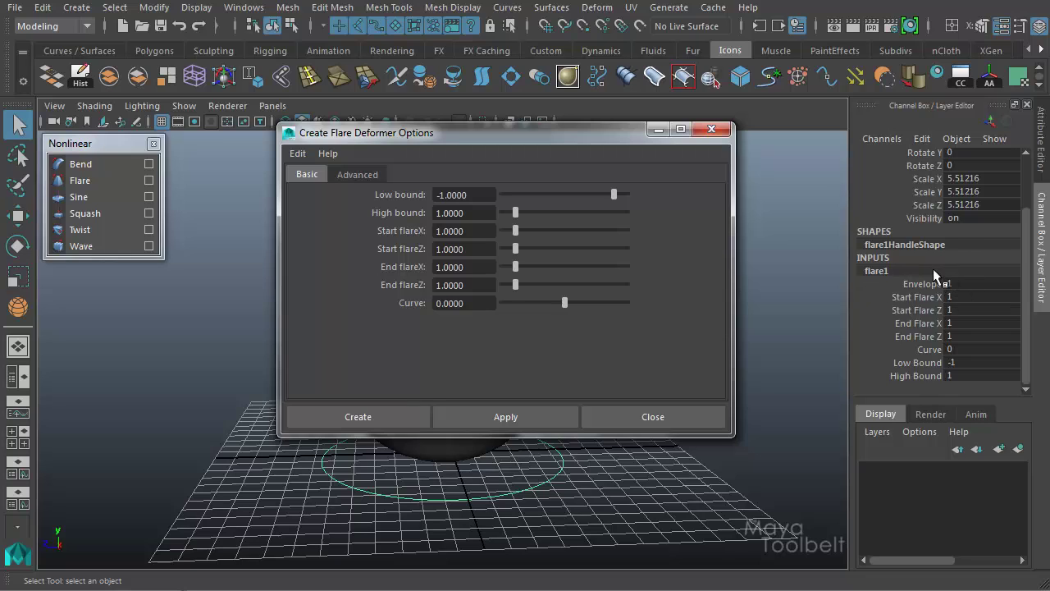
left_click(653, 417)
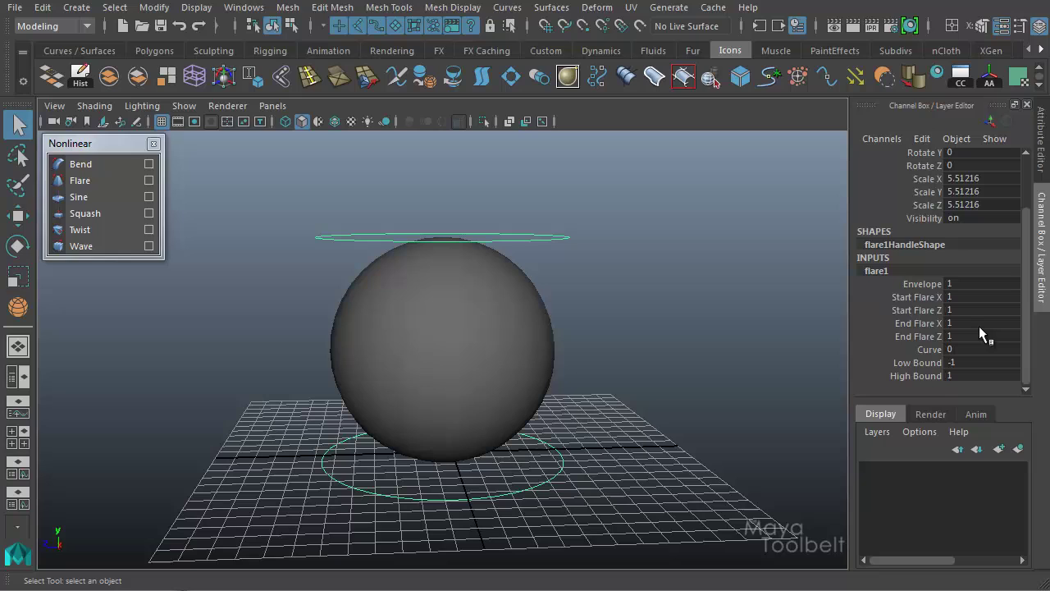
Review the Flare options again, then close them and the torn-off Nonlinear panel
left_click(149, 179)
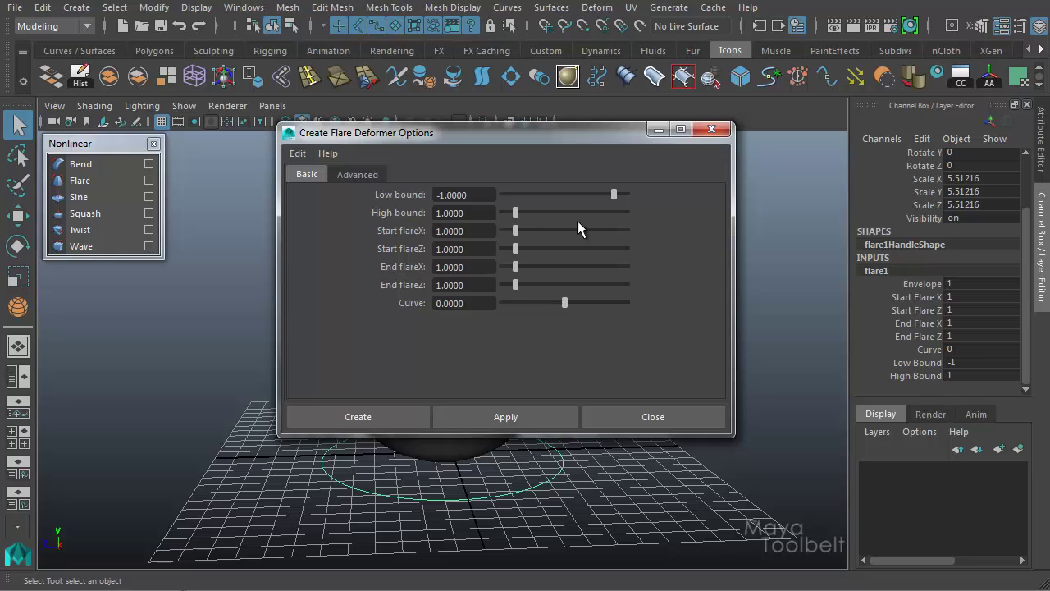
left_click(711, 129)
left_click(153, 144)
left_click_drag(639, 347, 541, 347, "alt")
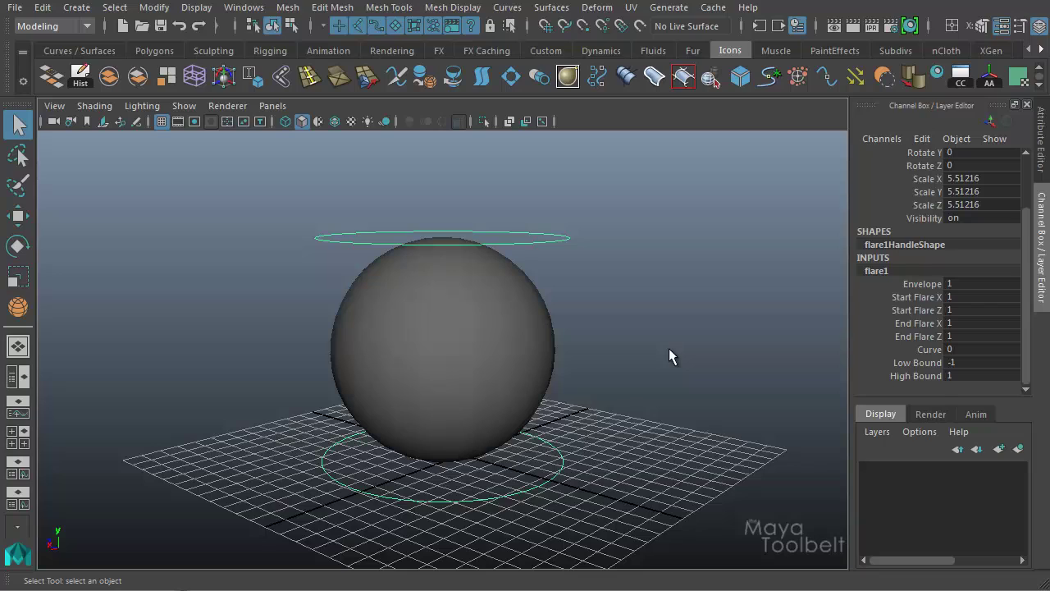
left_click(913, 295)
left_click(912, 309)
mouse_move(769, 338)
left_mouse_down("alt")
mouse_move(744, 336)
mouse_move(767, 349)
left_mouse_up("alt")
mouse_move(626, 356)
middle_mouse_down()
mouse_move(642, 361)
mouse_move(620, 368)
mouse_move(644, 380)
middle_mouse_up()
mouse_move(645, 380)
left_mouse_down("alt")
mouse_move(632, 401)
mouse_move(530, 380)
mouse_move(538, 398)
left_mouse_up("alt")
mouse_move(692, 429)
middle_mouse_down()
mouse_move(665, 442)
mouse_move(686, 445)
mouse_move(672, 447)
mouse_move(677, 466)
middle_mouse_up()
mouse_move(689, 437)
left_mouse_down("alt")
mouse_move(659, 411)
mouse_move(648, 366)
mouse_move(624, 345)
left_mouse_up("alt")
mouse_move(537, 346)
left_mouse_down("alt")
mouse_move(562, 371)
mouse_move(550, 373)
left_mouse_up("alt")
left_click_drag(654, 397, 680, 393, "alt")
left_click(915, 310)
mouse_move(741, 407)
left_mouse_down("alt")
mouse_move(581, 402)
mouse_move(571, 368)
left_mouse_up("alt")
middle_click_drag(572, 385, 594, 392)
left_click(957, 310)
type("7")
key("Return")
left_click_drag(913, 296, 911, 307)
middle_click_drag(740, 340, 726, 357)
mouse_move(729, 359)
left_mouse_down("alt")
mouse_move(543, 375)
mouse_move(698, 361)
mouse_move(556, 368)
mouse_move(643, 389)
mouse_move(647, 379)
left_mouse_up("alt")
mouse_move(650, 392)
middle_mouse_down()
mouse_move(679, 405)
mouse_move(662, 413)
mouse_move(689, 410)
mouse_move(661, 415)
mouse_move(674, 416)
middle_mouse_up()
left_click(928, 326)
mouse_move(738, 348)
left_mouse_down("alt")
mouse_move(785, 335)
mouse_move(719, 310)
left_mouse_up("alt")
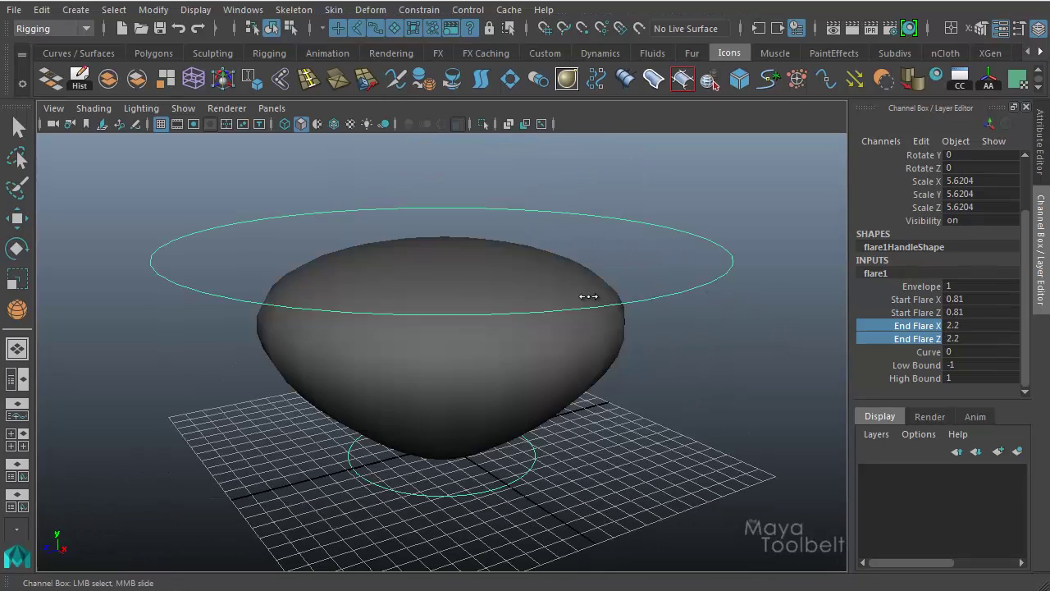
mouse_move(586, 295)
middle_mouse_down()
mouse_move(574, 293)
mouse_move(579, 319)
mouse_move(637, 325)
mouse_move(609, 330)
mouse_move(642, 335)
mouse_move(577, 339)
mouse_move(637, 344)
mouse_move(567, 350)
mouse_move(609, 375)
mouse_move(567, 368)
mouse_move(583, 376)
middle_mouse_up()
left_click(924, 351)
left_click(926, 363)
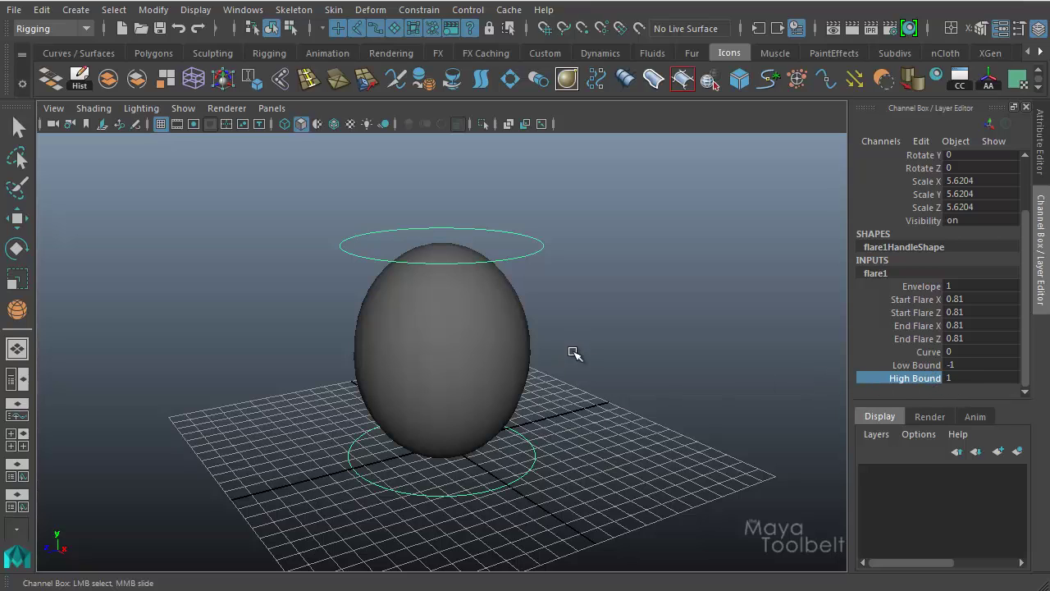
left_click_drag(581, 394, 567, 382, "alt")
mouse_move(657, 394)
middle_mouse_down()
mouse_move(658, 442)
mouse_move(757, 437)
mouse_move(625, 441)
mouse_move(708, 448)
mouse_move(656, 459)
mouse_move(715, 484)
middle_mouse_up()
left_click_drag(911, 301, 908, 310)
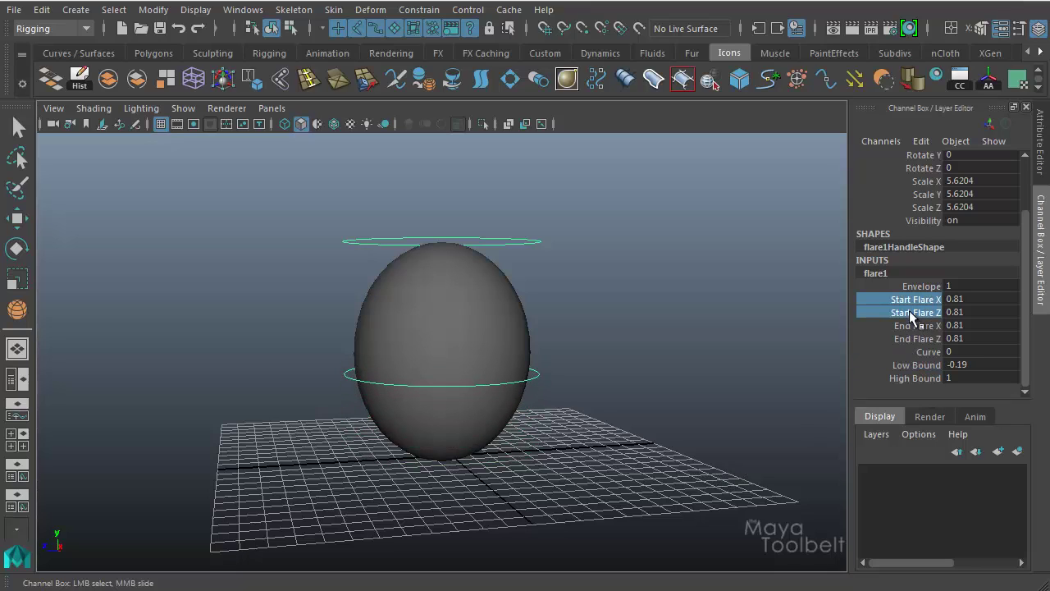
mouse_move(639, 338)
middle_mouse_down()
mouse_move(656, 359)
mouse_move(598, 370)
mouse_move(621, 403)
mouse_move(703, 424)
mouse_move(605, 435)
middle_mouse_up()
middle_click_drag(666, 399, 656, 398)
right_click_drag(656, 398, 547, 344, "alt")
left_click_drag(602, 398, 615, 399, "alt")
right_click_drag(614, 398, 802, 404, "alt")
left_click(924, 368)
mouse_move(710, 394)
middle_mouse_down()
mouse_move(722, 399)
mouse_move(665, 427)
mouse_move(707, 461)
mouse_move(615, 470)
mouse_move(707, 517)
mouse_move(637, 497)
mouse_move(732, 522)
mouse_move(697, 523)
mouse_move(742, 527)
mouse_move(689, 518)
mouse_move(710, 531)
middle_mouse_up()
left_click(919, 378)
mouse_move(790, 370)
middle_mouse_down()
mouse_move(738, 372)
mouse_move(724, 388)
middle_mouse_up()
left_click(905, 367)
right_click_drag(712, 384, 586, 337, "alt")
mouse_move(458, 420)
left_mouse_down("alt")
mouse_move(544, 422)
mouse_move(489, 415)
mouse_move(575, 410)
left_mouse_up("alt")
left_click(910, 325)
left_click_drag(910, 328, 910, 332)
middle_click_drag(641, 409, 652, 432)
key("q")
left_click(670, 413)
mouse_move(670, 413)
left_mouse_down("alt")
mouse_move(651, 394)
mouse_move(445, 412)
mouse_move(630, 412)
mouse_move(584, 322)
left_mouse_up("alt")
left_click(562, 332)
left_click_drag(581, 383, 604, 380, "alt")
left_click(874, 341)
scroll(943, 370, "down", 3)
left_click(915, 366)
mouse_move(685, 400)
middle_mouse_down()
mouse_move(612, 402)
mouse_move(716, 446)
middle_mouse_up()
left_click(910, 377)
left_click(928, 352)
left_click_drag(628, 424, 651, 399, "alt")
mouse_move(651, 399)
middle_mouse_down()
mouse_move(616, 403)
mouse_move(684, 438)
mouse_move(601, 439)
mouse_move(582, 453)
mouse_move(632, 481)
mouse_move(633, 493)
mouse_move(638, 481)
middle_mouse_up()
left_click(508, 350)
left_click(628, 361)
left_click(409, 231)
key("Delete")
left_click(75, 9)
mouse_move(400, 187)
left_click(327, 114)
mouse_move(450, 474)
left_mouse_down()
mouse_move(494, 474)
mouse_move(479, 174)
left_mouse_up()
key("f")
key("q")
scroll(1017, 320, "down", 2)
scroll(1005, 348, "down", 2)
left_click(913, 352)
middle_click_drag(913, 352, 712, 333)
middle_click_drag(566, 370, 635, 387)
mouse_move(477, 299)
left_mouse_down("alt")
mouse_move(553, 353)
mouse_move(497, 298)
left_mouse_up("alt")
key("q")
left_click(371, 10)
mouse_move(443, 187)
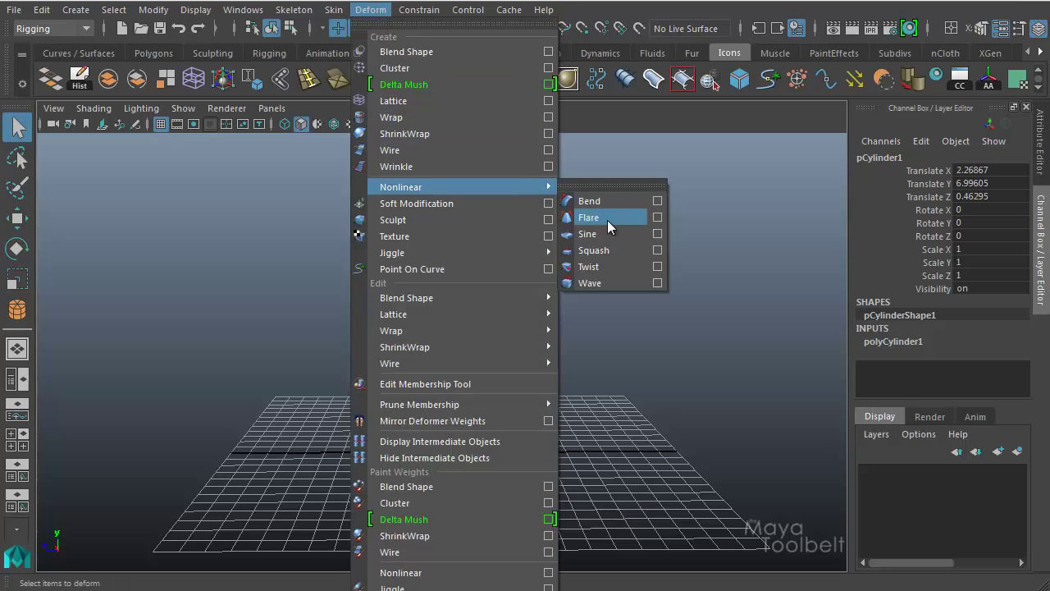
left_click(113, 10)
left_click(369, 10)
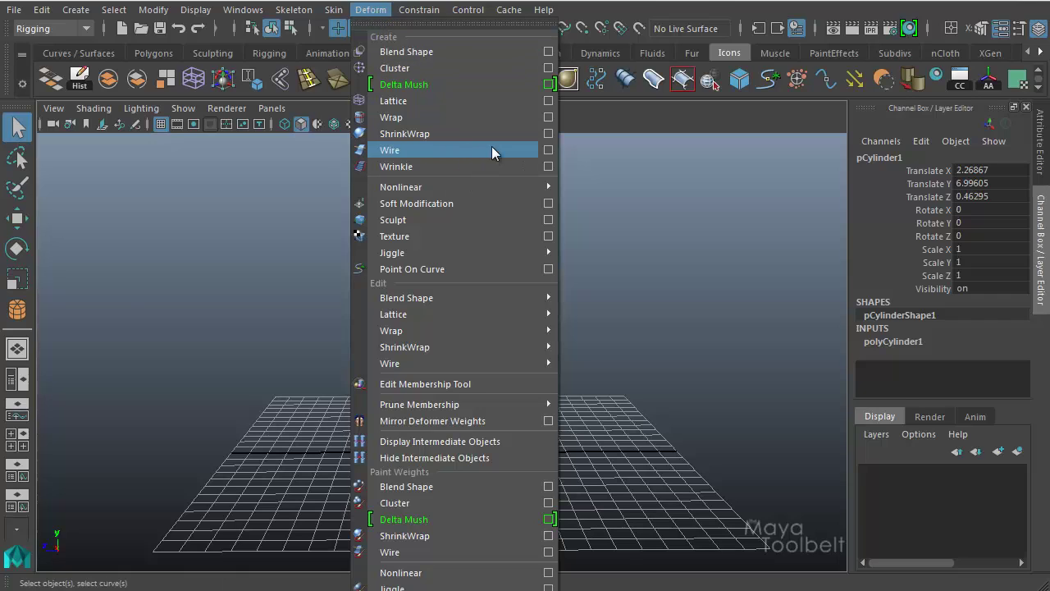
mouse_move(459, 186)
left_click(625, 222)
left_click_drag(677, 323, 628, 325, "alt")
mouse_move(438, 213)
left_mouse_down("alt")
mouse_move(564, 390)
mouse_move(534, 392)
left_mouse_up("alt")
left_click(875, 341)
left_click_drag(663, 372, 826, 355, "alt")
left_click_drag(1027, 296, 1034, 387)
left_click(927, 353)
mouse_move(710, 371)
left_mouse_down("alt")
mouse_move(694, 375)
mouse_move(725, 382)
left_mouse_up("alt")
mouse_move(706, 370)
middle_mouse_down()
mouse_move(741, 392)
mouse_move(733, 403)
mouse_move(675, 403)
mouse_move(681, 408)
mouse_move(769, 410)
mouse_move(750, 421)
mouse_move(782, 428)
mouse_move(682, 424)
mouse_move(785, 438)
mouse_move(665, 429)
mouse_move(771, 440)
middle_mouse_up()
left_click_drag(644, 398, 497, 227, "alt")
left_click_drag(670, 323, 689, 353, "alt")
left_click_drag(726, 386, 717, 375, "alt")
mouse_move(689, 374)
middle_mouse_down()
mouse_move(692, 391)
mouse_move(723, 411)
mouse_move(696, 415)
mouse_move(740, 427)
mouse_move(637, 401)
mouse_move(747, 461)
mouse_move(644, 452)
mouse_move(678, 475)
mouse_move(637, 467)
mouse_move(717, 492)
middle_mouse_up()
mouse_move(709, 387)
left_mouse_down("alt")
mouse_move(687, 419)
mouse_move(703, 380)
left_mouse_up("alt")
mouse_move(685, 387)
middle_mouse_down()
mouse_move(663, 415)
mouse_move(705, 431)
mouse_move(663, 422)
mouse_move(698, 435)
mouse_move(638, 412)
middle_mouse_up()
mouse_move(653, 429)
left_mouse_down("alt")
mouse_move(675, 427)
mouse_move(643, 416)
left_mouse_up("alt")
mouse_move(534, 312)
left_mouse_down("alt")
mouse_move(652, 345)
mouse_move(678, 332)
left_mouse_up("alt")
left_click(928, 287)
middle_click_drag(712, 336, 625, 343)
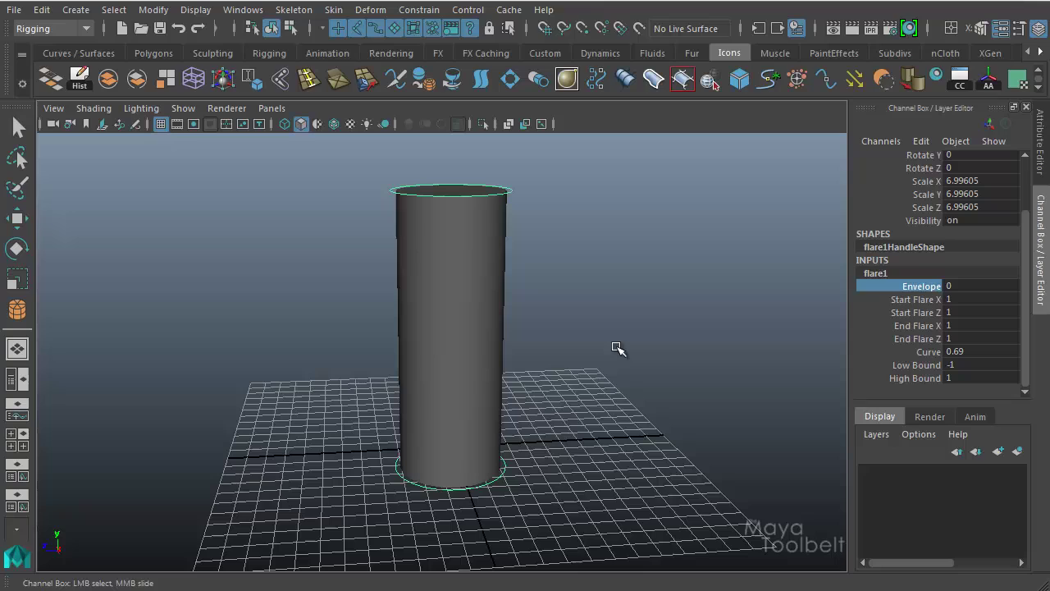
double_click(978, 287)
type("0.5")
key("Return")
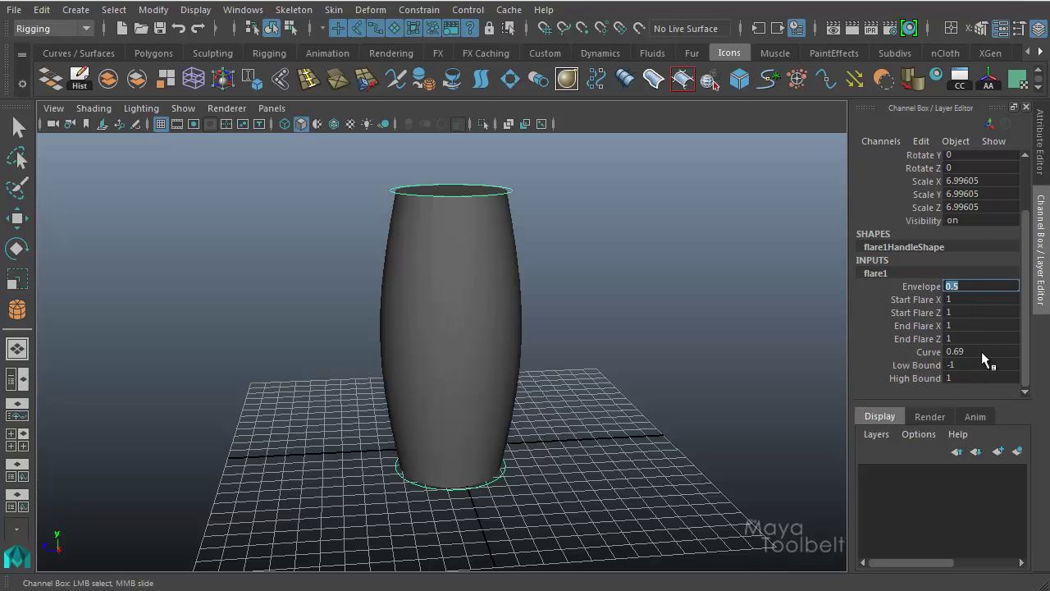
left_click(929, 350)
mouse_move(687, 416)
middle_mouse_down()
mouse_move(661, 418)
mouse_move(739, 396)
middle_mouse_up()
left_click(931, 286)
left_click(925, 350)
left_click_drag(703, 440, 667, 439, "alt")
middle_click_drag(667, 439, 773, 494)
mouse_move(764, 481)
left_mouse_down("alt")
mouse_move(712, 466)
mouse_move(739, 471)
left_mouse_up("alt")
left_click(928, 289)
middle_click_drag(749, 417, 641, 408)
middle_click_drag(598, 450, 703, 473)
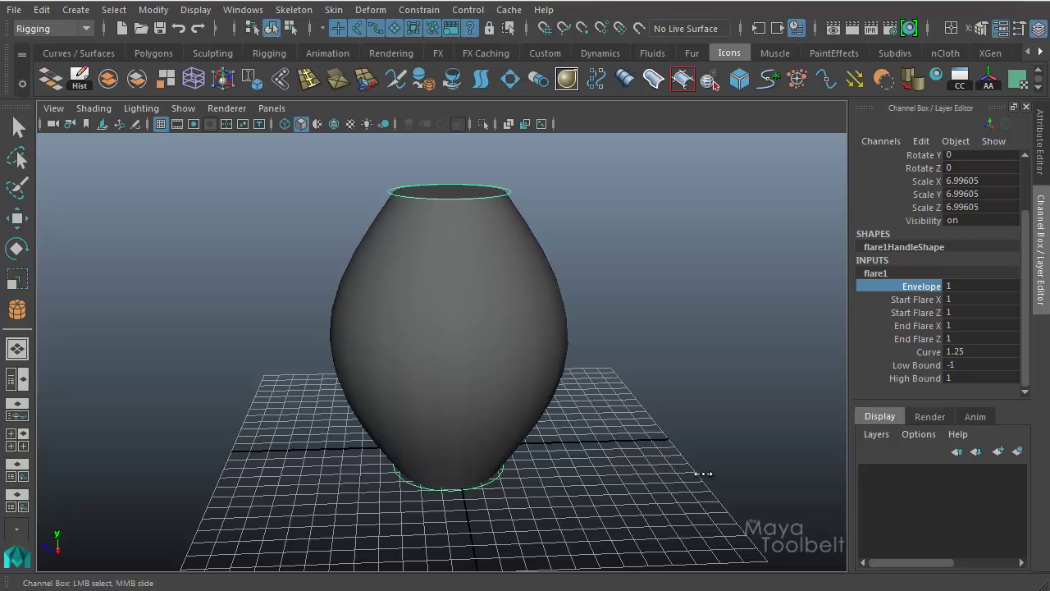
middle_click_drag(761, 385, 642, 403)
Move flare1Handle sideways along X to bend the vase
middle_click_drag(755, 418, 813, 446)
left_click(929, 351)
middle_click_drag(793, 354, 707, 355)
key("w")
left_click_drag(600, 368, 565, 380, "alt")
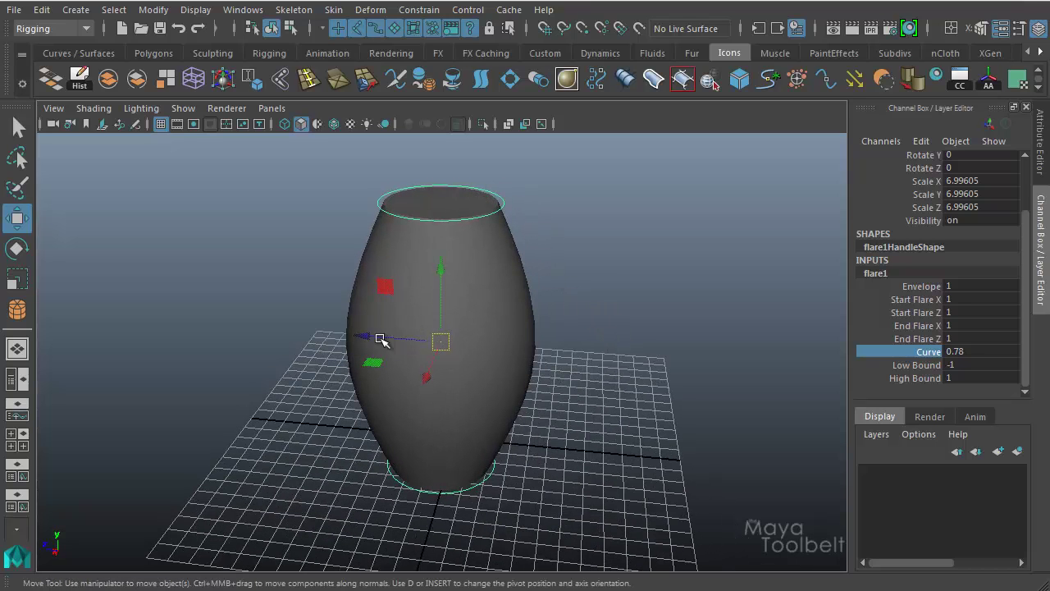
mouse_move(375, 342)
left_mouse_down()
mouse_move(427, 370)
mouse_move(274, 330)
mouse_move(424, 402)
mouse_move(303, 370)
mouse_move(351, 344)
mouse_move(370, 394)
mouse_move(352, 361)
mouse_move(432, 412)
left_mouse_up()
mouse_move(413, 354)
left_mouse_down()
mouse_move(446, 367)
mouse_move(403, 375)
mouse_move(604, 438)
mouse_move(565, 290)
left_mouse_up()
Raise the flare curve so the vase bulges more, then move the handle back
middle_click_drag(565, 291, 557, 307)
left_click(545, 289)
left_click_drag(609, 339, 490, 215, "alt")
left_click(483, 168)
mouse_move(483, 168)
left_mouse_down("alt")
mouse_move(428, 307)
mouse_move(517, 331)
mouse_move(374, 305)
mouse_move(468, 333)
mouse_move(300, 290)
mouse_move(449, 332)
mouse_move(317, 300)
mouse_move(446, 351)
mouse_move(334, 330)
left_mouse_up("alt")
left_click(530, 272)
Select flare1Handle and turn on the Show Manipulator Tool
left_click(530, 215)
left_click(153, 10)
left_click(461, 176)
mouse_move(570, 291)
left_mouse_down("alt")
mouse_move(464, 274)
mouse_move(374, 286)
mouse_move(686, 279)
mouse_move(682, 292)
mouse_move(597, 308)
left_mouse_up("alt")
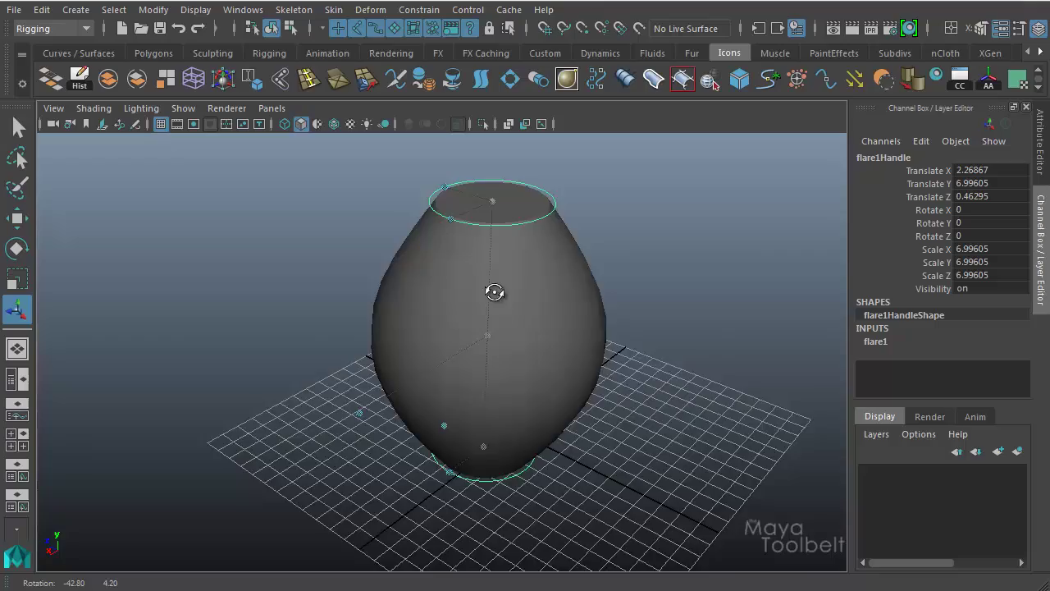
Drag the end-flare manipulators to widen the vase's top ring outward
mouse_move(493, 292)
left_mouse_down("alt")
mouse_move(452, 290)
mouse_move(698, 300)
mouse_move(668, 298)
mouse_move(621, 325)
left_mouse_up("alt")
left_click_drag(525, 317, 554, 325, "alt")
mouse_move(306, 230)
left_mouse_down()
mouse_move(283, 234)
mouse_move(300, 246)
mouse_move(258, 251)
mouse_move(293, 239)
mouse_move(241, 263)
mouse_move(323, 263)
left_mouse_up()
mouse_move(402, 225)
left_mouse_down()
mouse_move(457, 263)
mouse_move(433, 237)
mouse_move(358, 211)
mouse_move(377, 211)
mouse_move(377, 187)
mouse_move(379, 276)
mouse_move(377, 176)
mouse_move(380, 305)
left_mouse_up()
Raise the lower bound for a cylindrical foot, broaden the lower bulge, and pinch an hourglass waist
mouse_move(372, 469)
left_mouse_down()
mouse_move(378, 410)
mouse_move(341, 446)
mouse_move(270, 468)
mouse_move(265, 480)
mouse_move(300, 464)
mouse_move(433, 450)
mouse_move(443, 463)
left_mouse_up()
left_click_drag(314, 452, 303, 457)
mouse_move(528, 438)
left_mouse_down("alt")
mouse_move(563, 450)
mouse_move(552, 400)
mouse_move(441, 394)
mouse_move(572, 405)
mouse_move(481, 405)
mouse_move(386, 312)
mouse_move(333, 375)
mouse_move(250, 373)
mouse_move(389, 402)
mouse_move(536, 417)
mouse_move(270, 421)
left_mouse_up("alt")
mouse_move(499, 380)
left_mouse_down("alt")
mouse_move(451, 390)
mouse_move(487, 403)
left_mouse_up("alt")
mouse_move(499, 380)
left_mouse_down("alt")
mouse_move(478, 358)
mouse_move(602, 361)
mouse_move(448, 375)
mouse_move(470, 385)
mouse_move(410, 257)
left_mouse_up("alt")
Expand flare1's attributes in the Channel Box inputs
left_click(424, 307)
left_click(871, 342)
scroll(961, 334, "down", 3)
left_click_drag(515, 424, 502, 366, "alt")
Delete the cylinder's construction history with Edit > Delete by Type > History
left_click(404, 240)
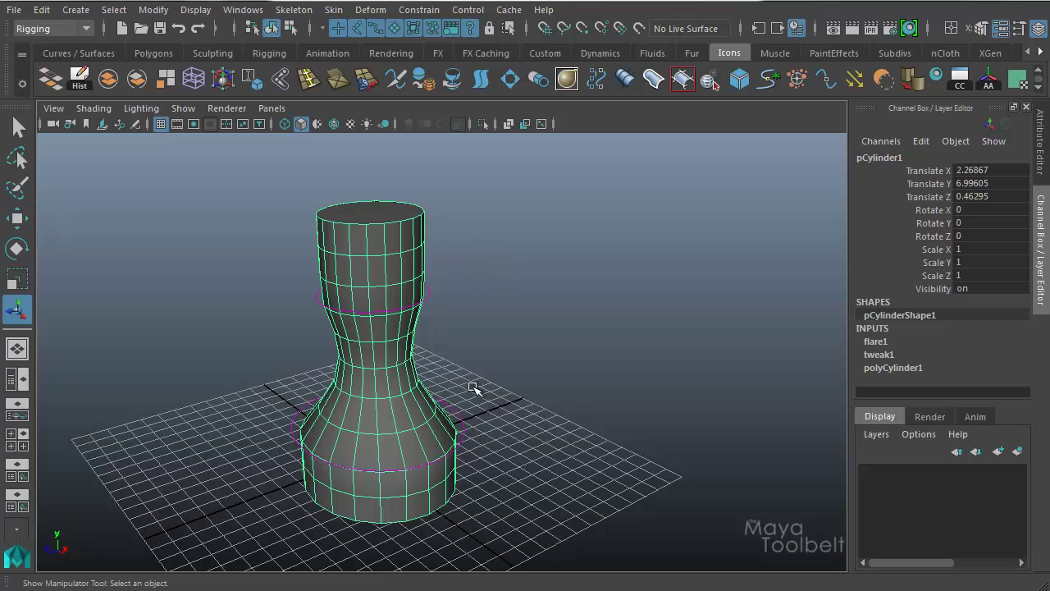
left_click(41, 9)
mouse_move(88, 204)
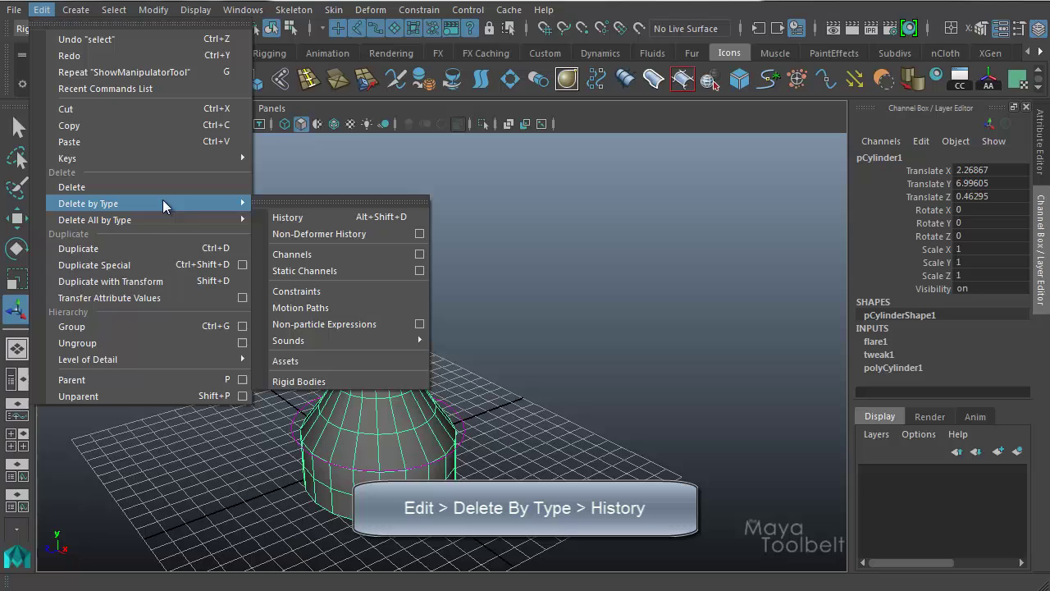
left_click(293, 216)
mouse_move(494, 375)
left_mouse_down("alt")
mouse_move(497, 350)
mouse_move(320, 370)
mouse_move(530, 370)
mouse_move(496, 361)
left_mouse_up("alt")
mouse_move(495, 356)
left_mouse_down("alt")
mouse_move(441, 352)
mouse_move(458, 365)
left_mouse_up("alt")
Undo and redo to restore the flare deformer and the cylinder's vase shape
key("Delete")
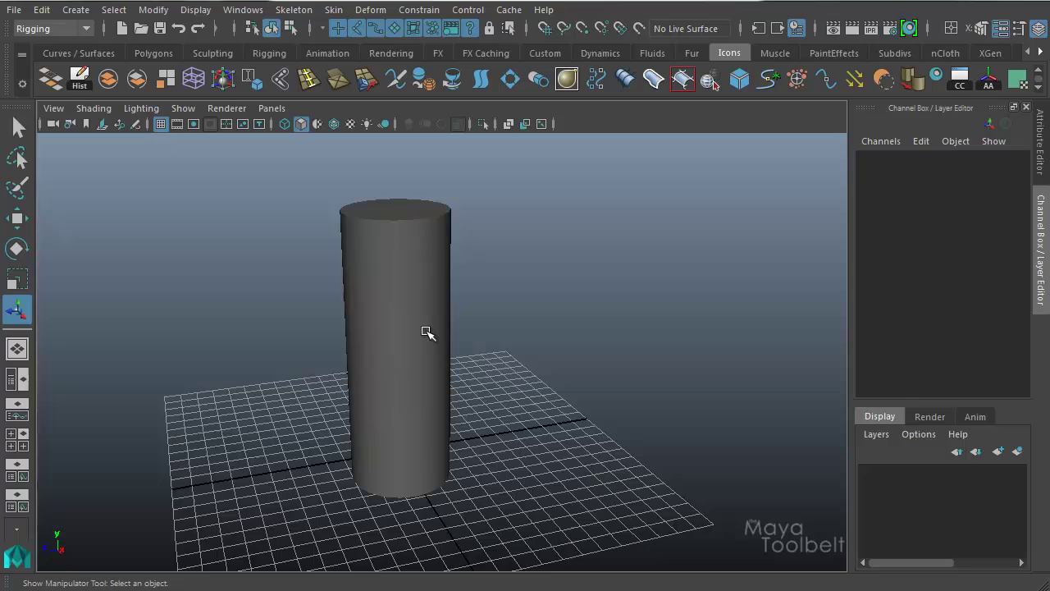
key("ctrl+z")
mouse_move(476, 374)
left_mouse_down("alt")
mouse_move(537, 350)
mouse_move(518, 361)
mouse_move(526, 368)
left_mouse_up("alt")
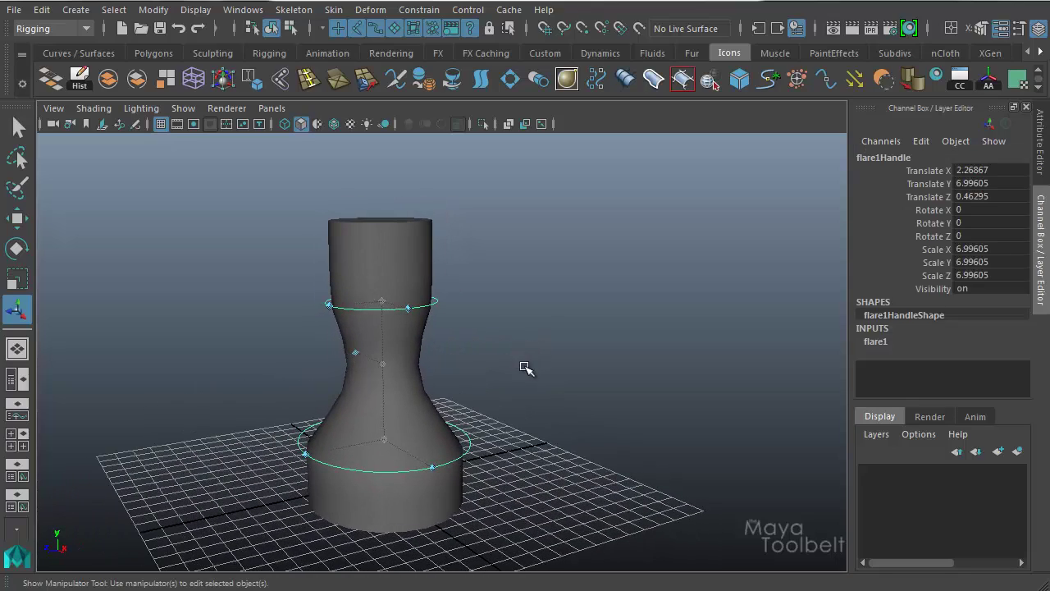
left_click_drag(523, 370, 509, 375, "alt")
Open the Deformer Sets relationship editor and select flare1Set
left_click(243, 10)
left_click(544, 164)
left_click_drag(607, 153, 576, 151)
left_click_drag(547, 275, 575, 273)
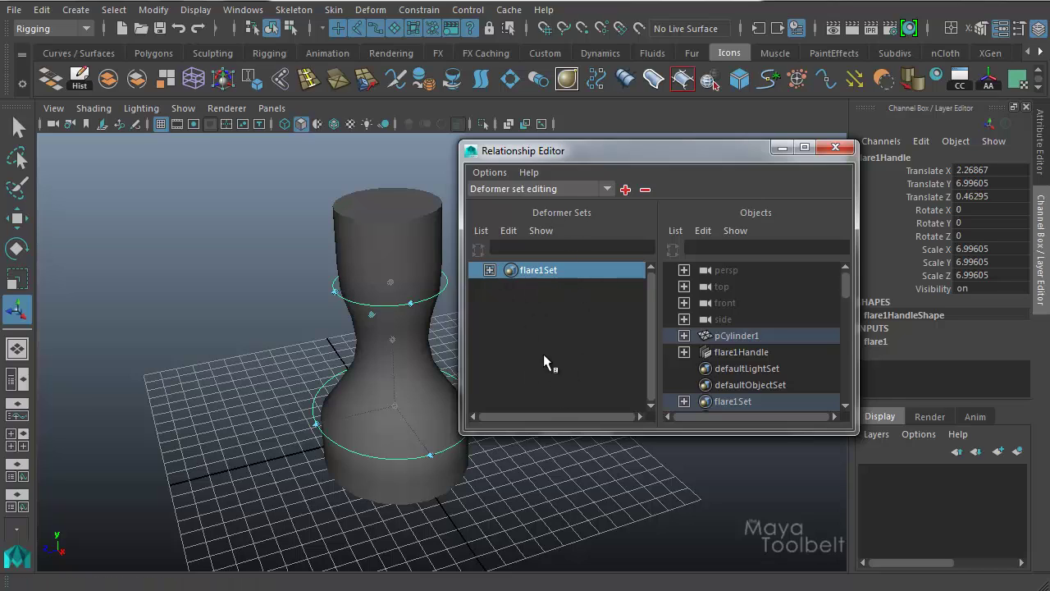
scroll(848, 283, "down", 1)
scroll(845, 286, "up", 1)
left_click_drag(846, 285, 846, 300)
Remove pCylinder1 from flare1Set so the cylinder straightens
left_click(743, 287)
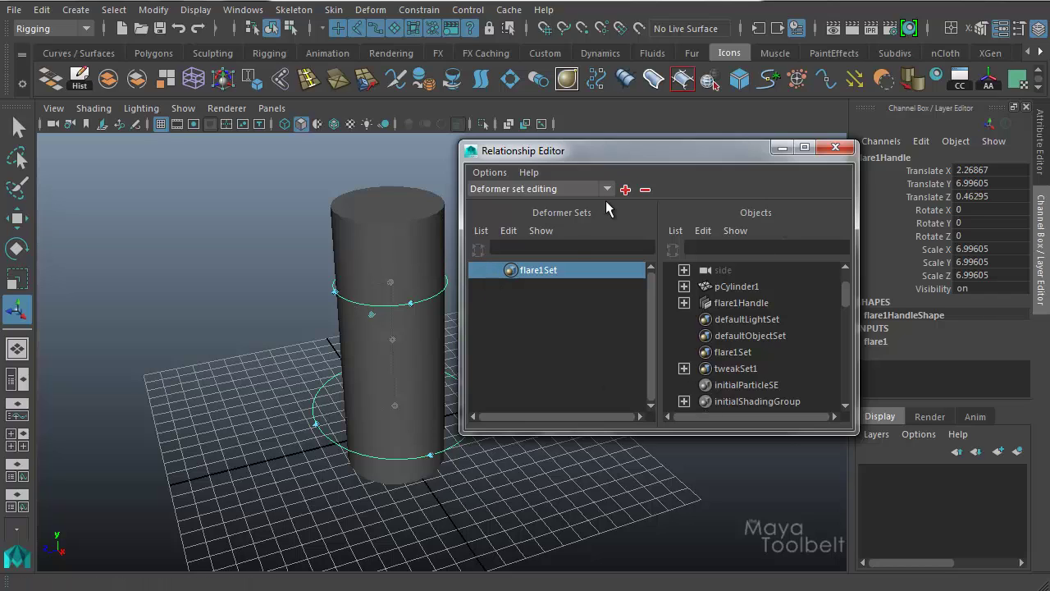
left_click(753, 287)
double_click(759, 285)
key("Escape")
Drag out a polygon cone (radius 4.27, height 12.84) on the grid left of the cylinder
left_click(74, 10)
left_click(324, 131)
mouse_move(221, 460)
left_mouse_down()
mouse_move(287, 484)
mouse_move(218, 215)
left_mouse_up()
Raise the cone's Subdivisions Height to 10, then try dragging pCone1 into flare1Set
scroll(1029, 275, "down", 2)
scroll(1032, 283, "down", 1)
left_click(914, 341)
middle_click_drag(239, 490, 310, 513)
middle_click_drag(730, 319, 531, 276)
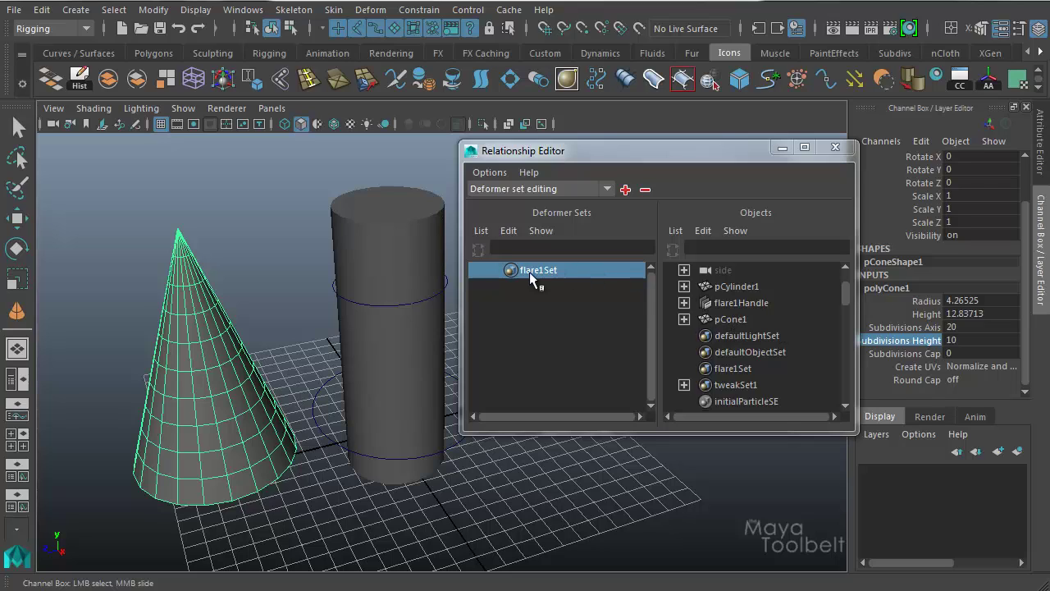
Add pCone1 to flare1Set and move flare1Handle over the cone so the cone flares
left_click(723, 321)
left_click(311, 432)
key("w")
mouse_move(391, 339)
left_mouse_down()
mouse_move(203, 402)
mouse_move(211, 373)
mouse_move(208, 382)
left_mouse_up()
left_click_drag(112, 368, 119, 369)
left_click(249, 10)
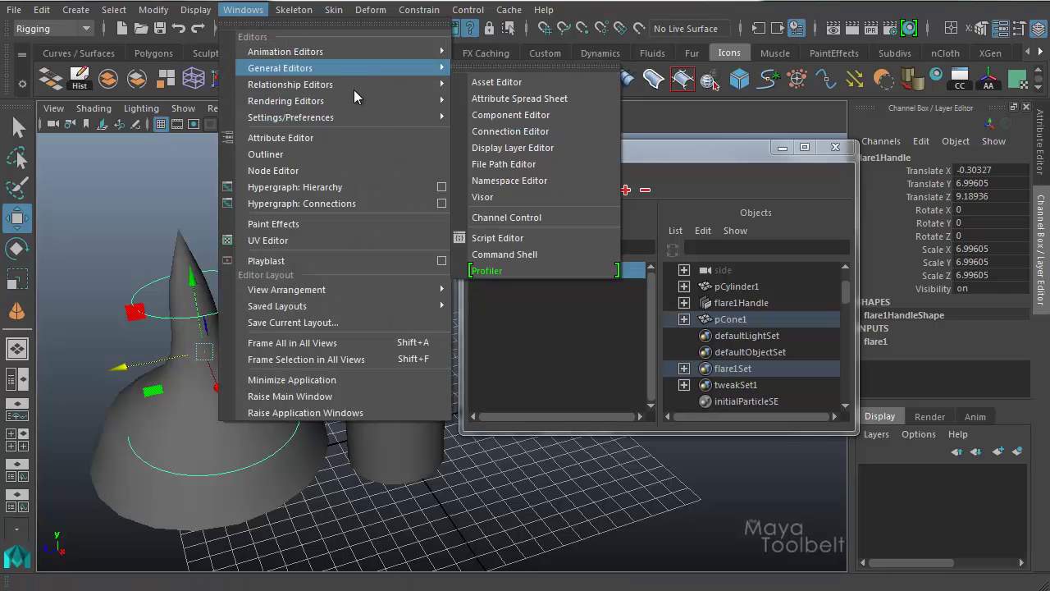
mouse_move(290, 85)
left_click(532, 164)
Close the Relationship Editor and orbit to view the wide-based cone spire beside the cylinder
left_click(835, 146)
mouse_move(634, 346)
left_mouse_down("alt")
mouse_move(540, 326)
mouse_move(588, 304)
mouse_move(607, 310)
mouse_move(583, 326)
left_mouse_up("alt")
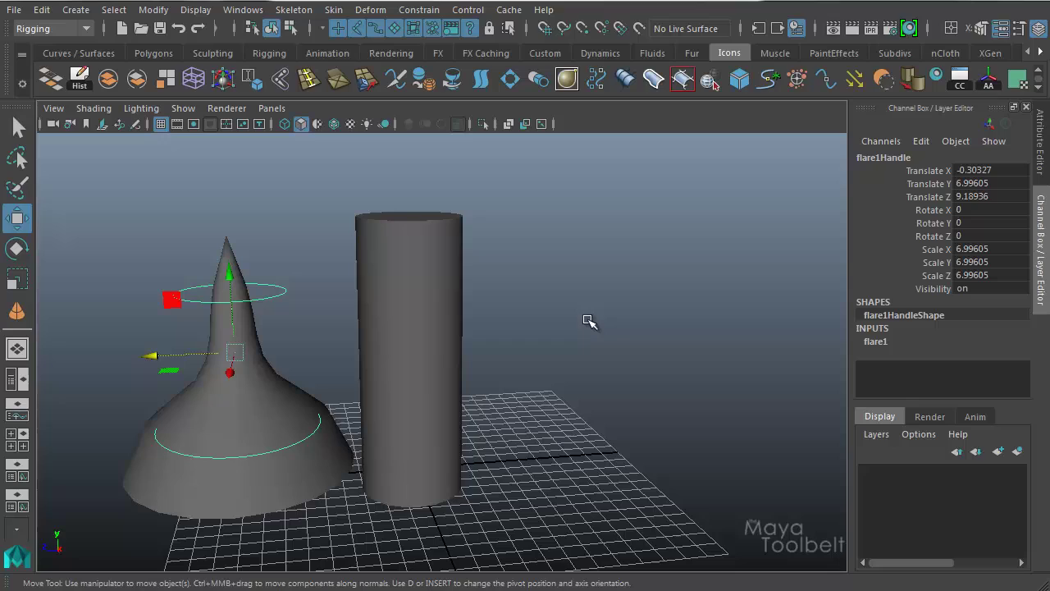